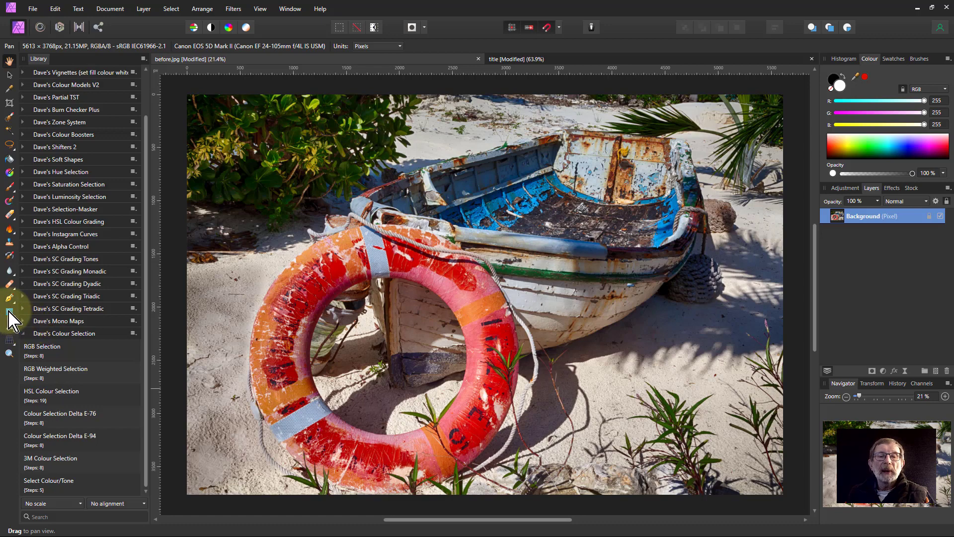
# Step: Draw a rectangle over the upper right of the photo and fill it with RGB 19, 241, 135
pyautogui.click(9, 311)
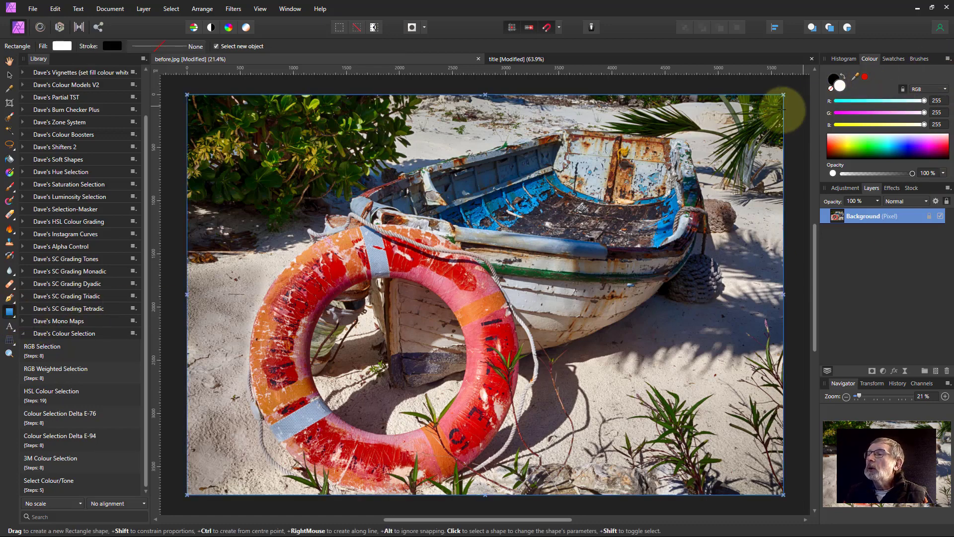
pyautogui.moveTo(764, 106); pyautogui.dragTo(598, 247)
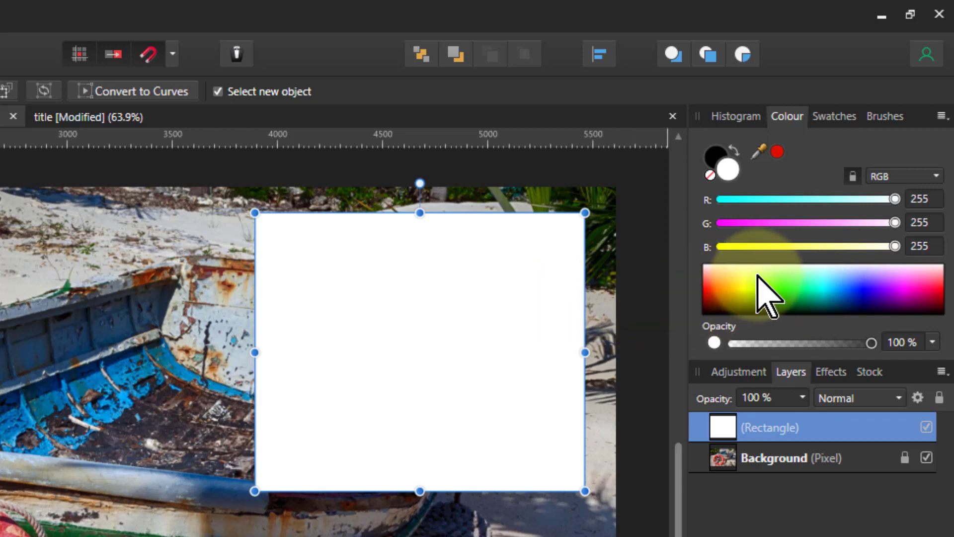
pyautogui.click(764, 198)
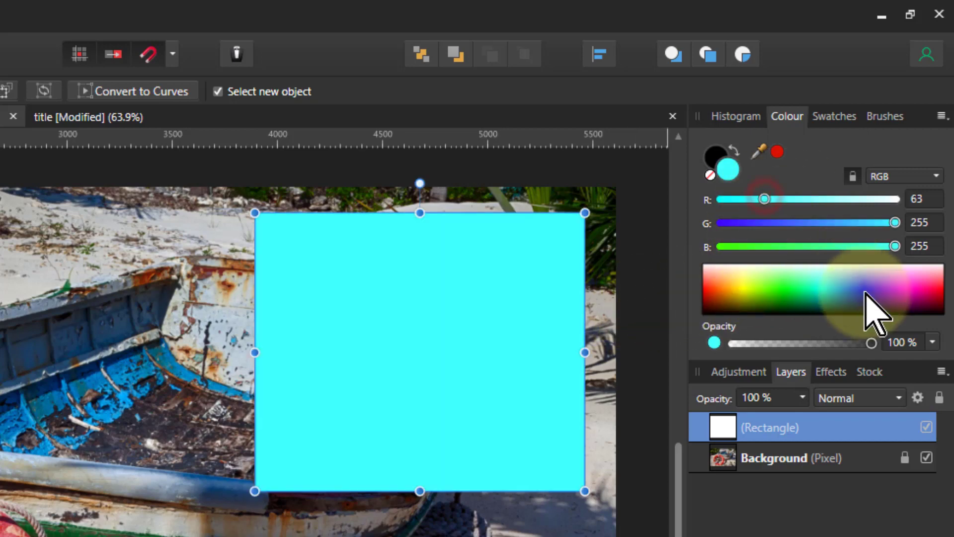
pyautogui.click(877, 223)
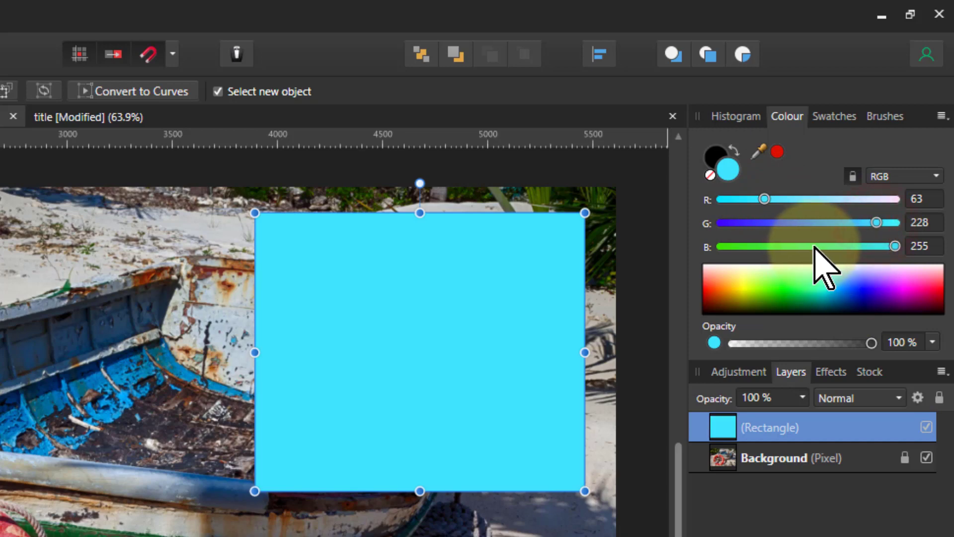
pyautogui.click(813, 246)
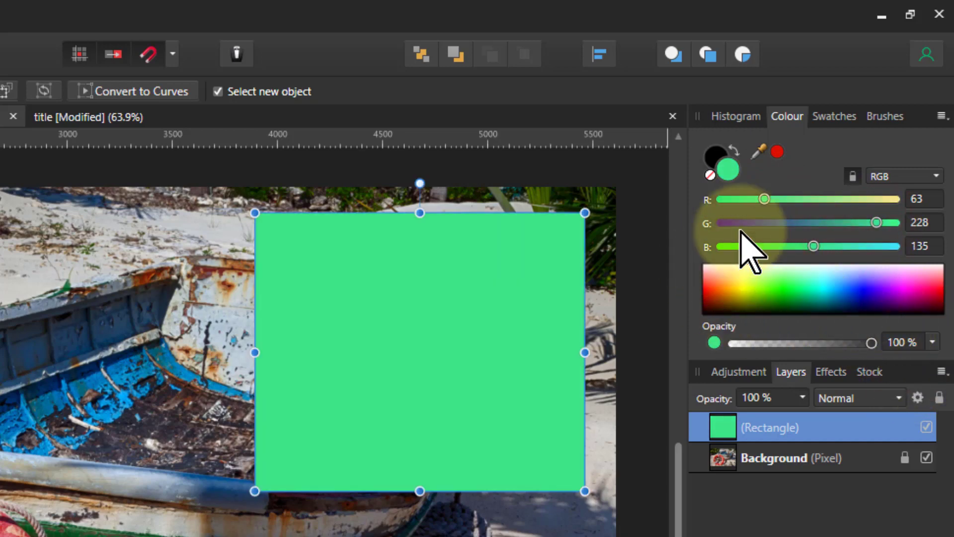
pyautogui.moveTo(764, 199); pyautogui.dragTo(734, 200)
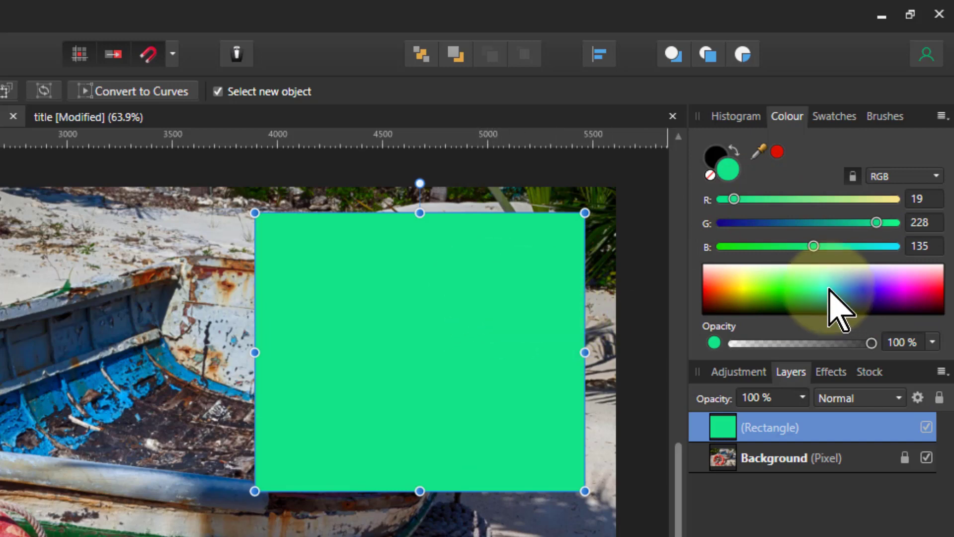
pyautogui.click(878, 223)
# Step: Adjust the rectangle's colour sliders until its fill reads R 27, G 241, B 131
pyautogui.moveTo(877, 223); pyautogui.dragTo(886, 223)
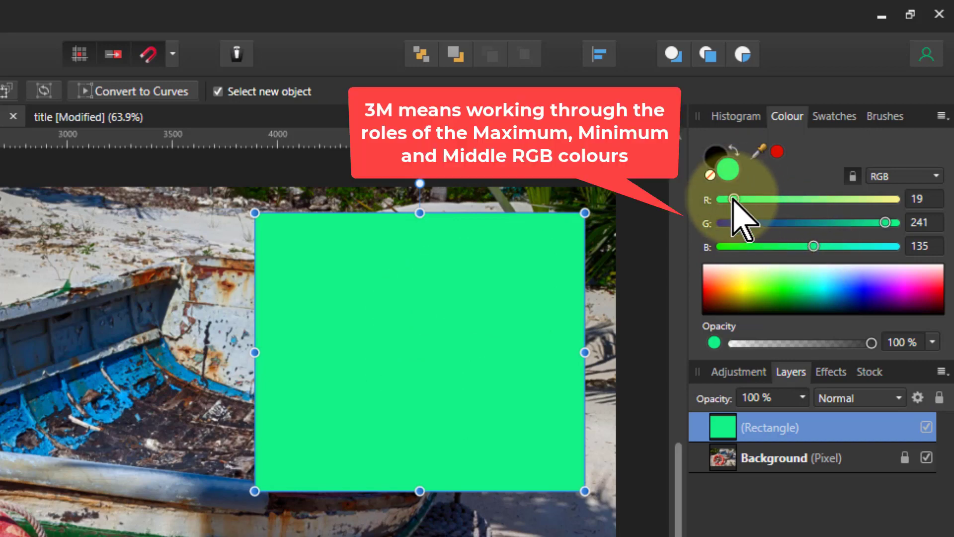
pyautogui.moveTo(733, 199); pyautogui.dragTo(796, 199)
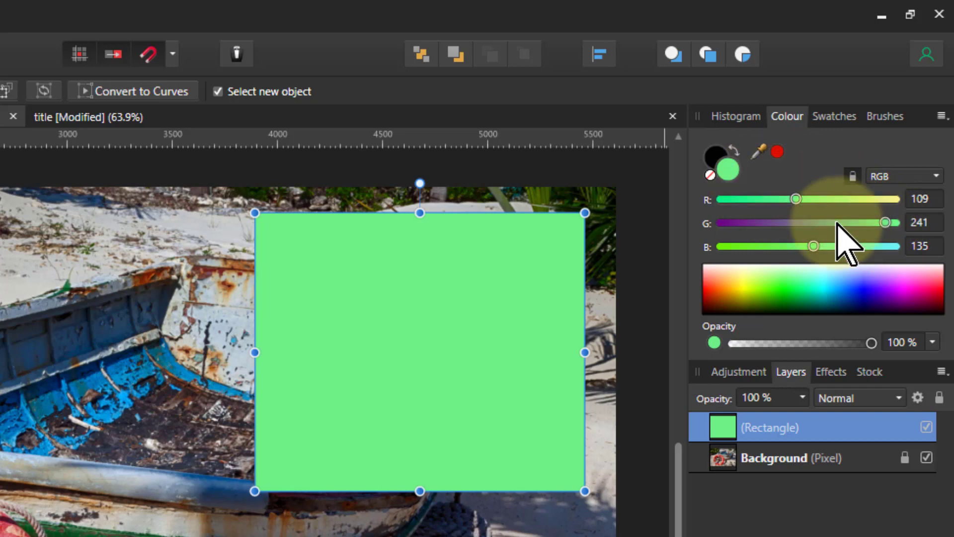
pyautogui.moveTo(795, 200); pyautogui.dragTo(739, 201)
pyautogui.moveTo(813, 246); pyautogui.dragTo(753, 244)
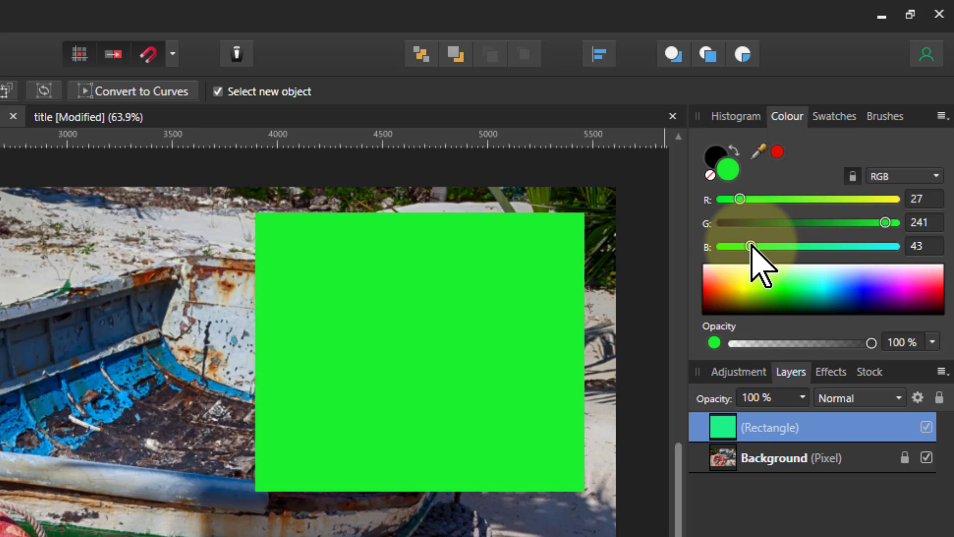
pyautogui.moveTo(751, 246); pyautogui.dragTo(811, 246)
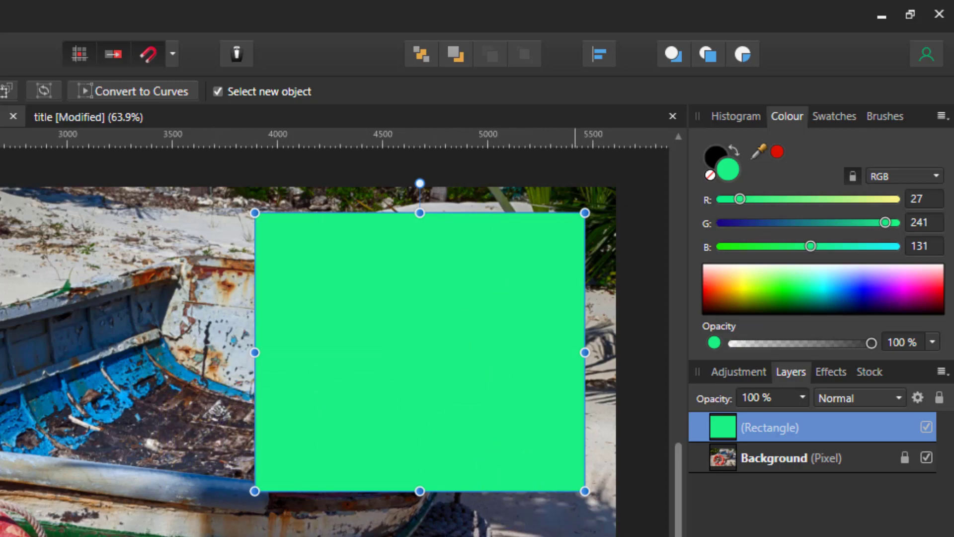
# Step: Delete the Rectangle layer, apply the 3M Colour Selection macro, and hide the Background layer
pyautogui.rightClick(725, 434)
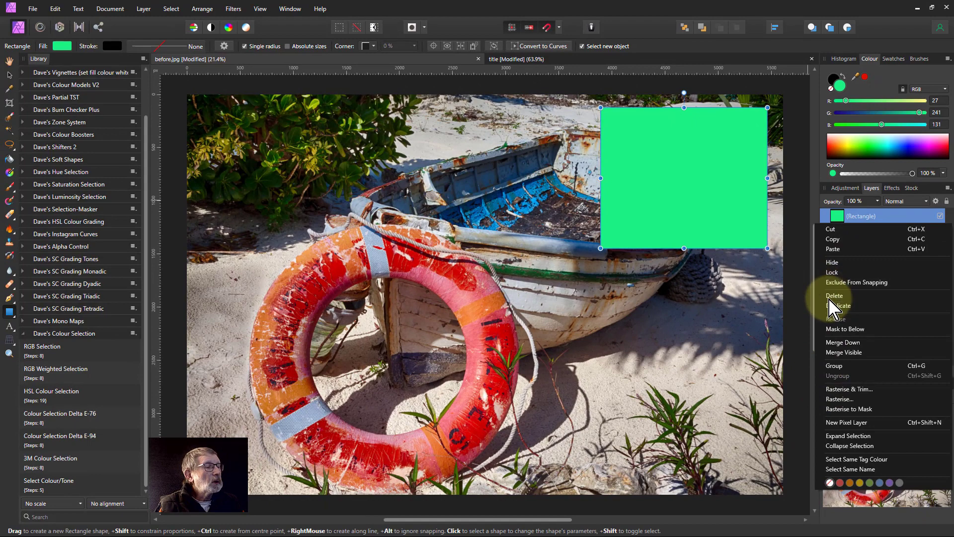
pyautogui.click(803, 360)
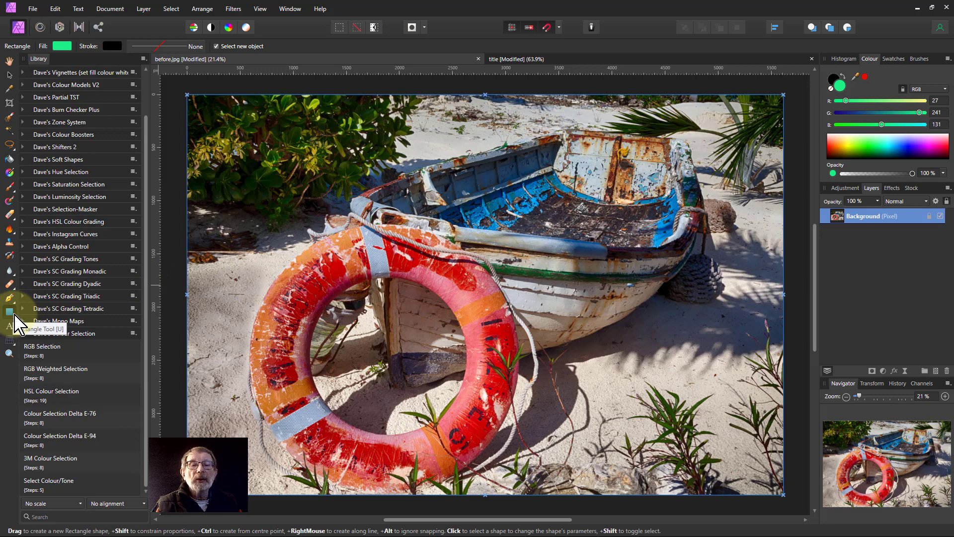
pyautogui.click(50, 460)
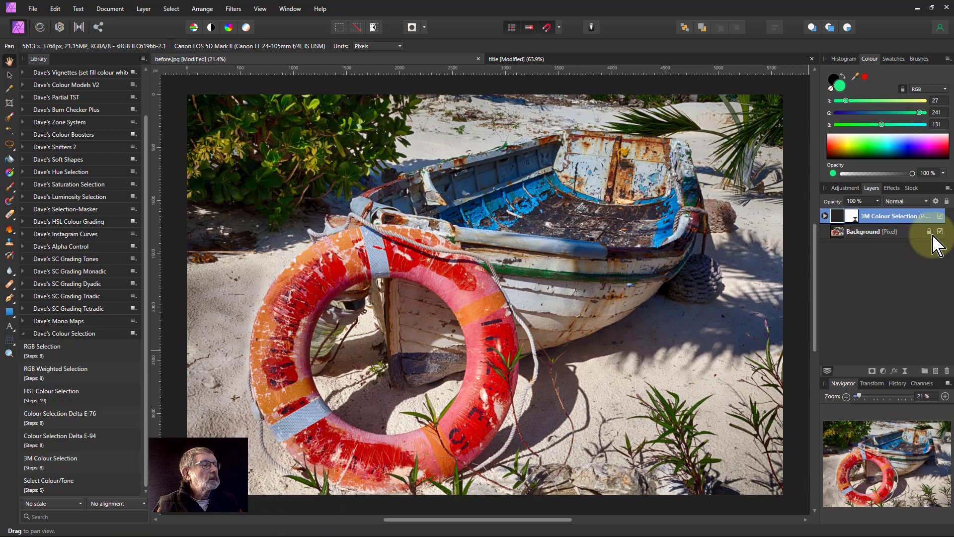
pyautogui.click(825, 216)
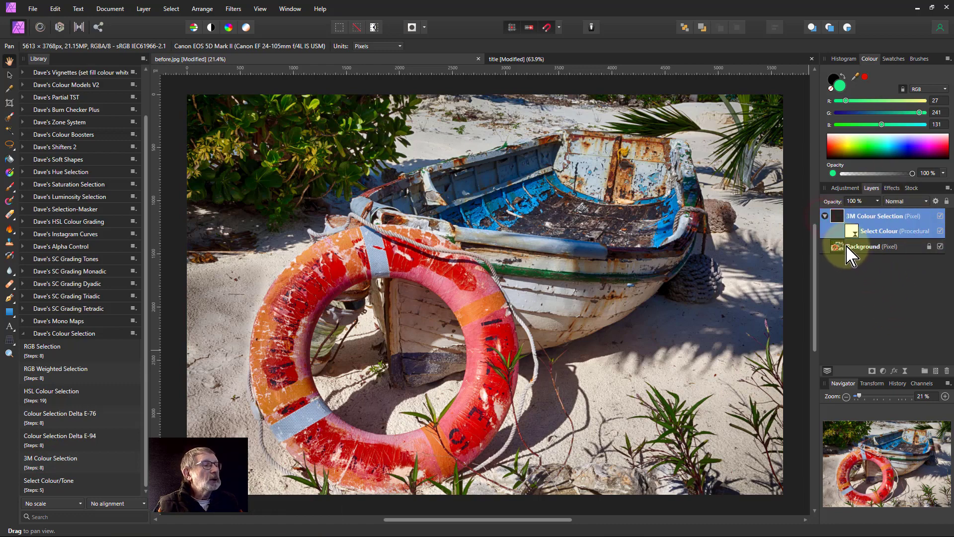
pyautogui.click(941, 247)
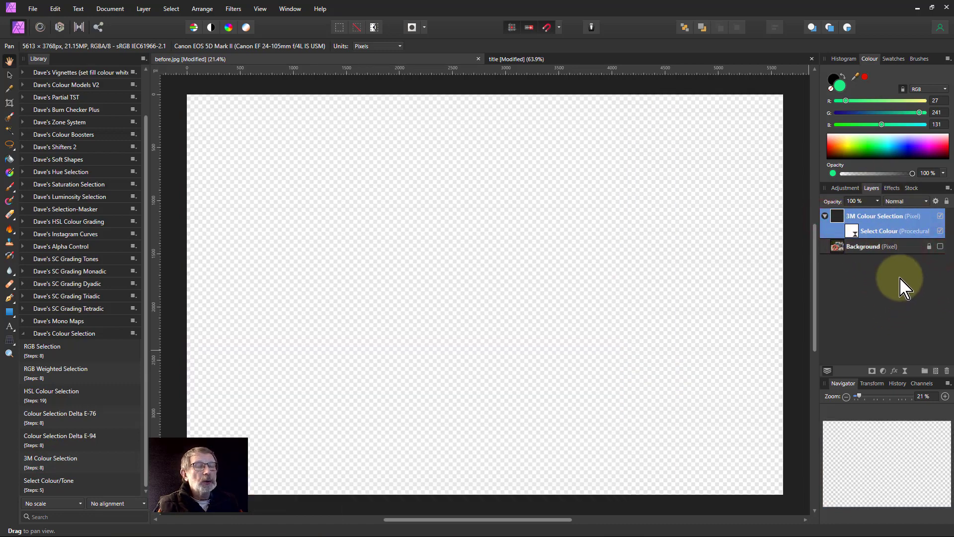
# Step: In the Select Colour texture settings, raise Max weight near full and lower Min and Mid weights
pyautogui.doubleClick(852, 232)
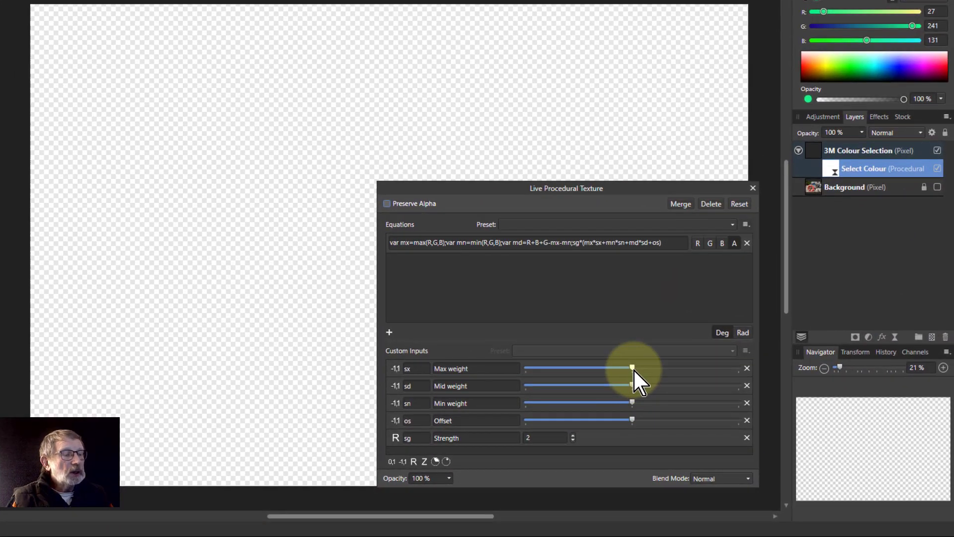
pyautogui.moveTo(633, 368); pyautogui.dragTo(725, 378)
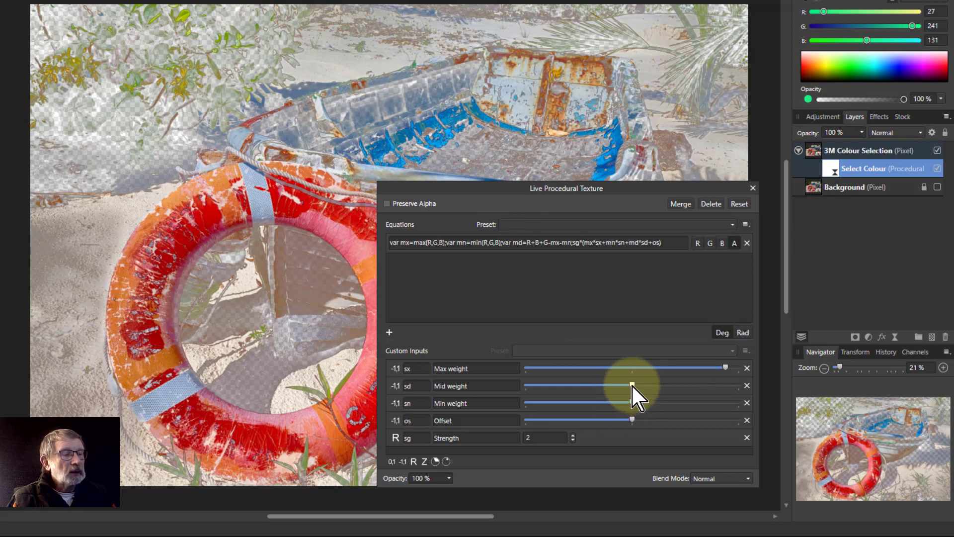
pyautogui.moveTo(628, 401); pyautogui.dragTo(520, 405)
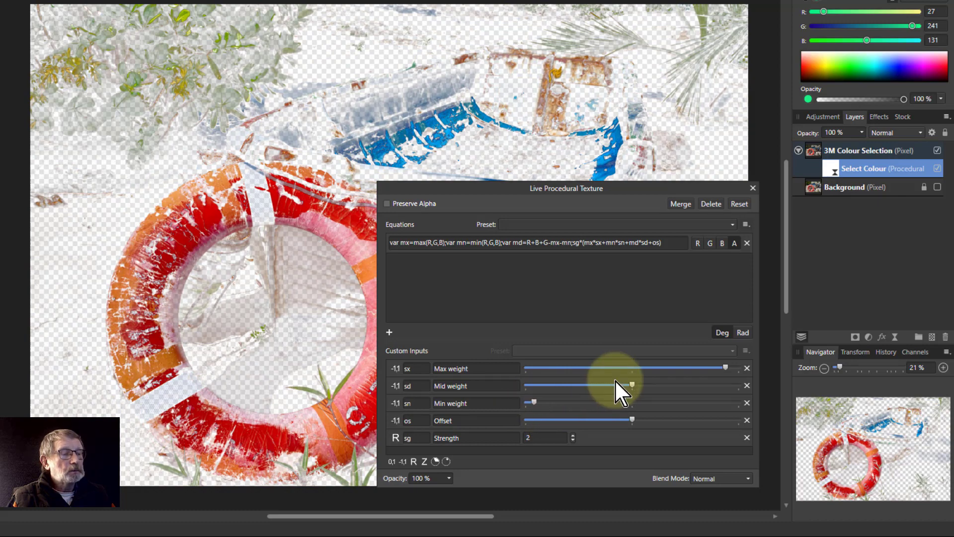
pyautogui.moveTo(631, 385)
pyautogui.mouseDown()
pyautogui.moveTo(558, 386)
pyautogui.moveTo(613, 385)
pyautogui.mouseUp()
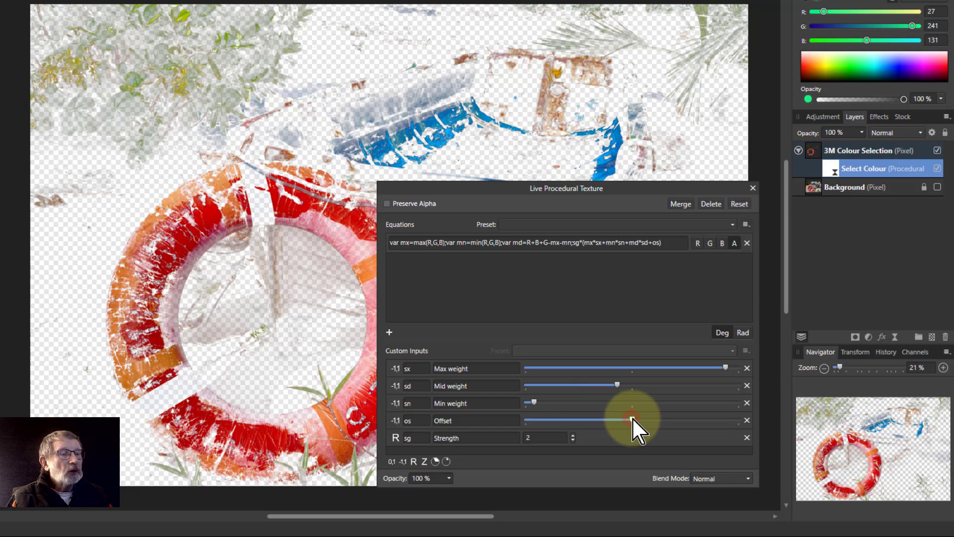
pyautogui.moveTo(632, 416); pyautogui.dragTo(642, 436)
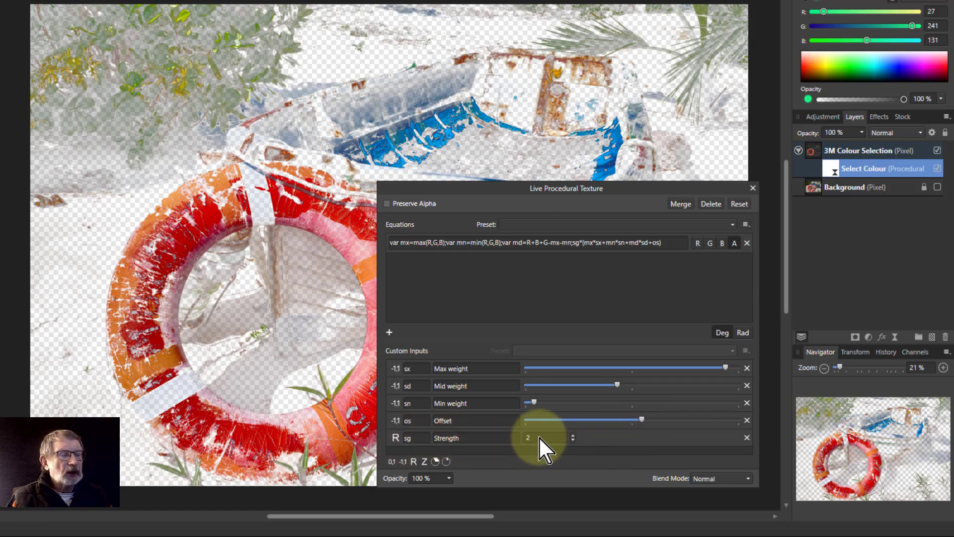
pyautogui.scroll(1, 539, 438)
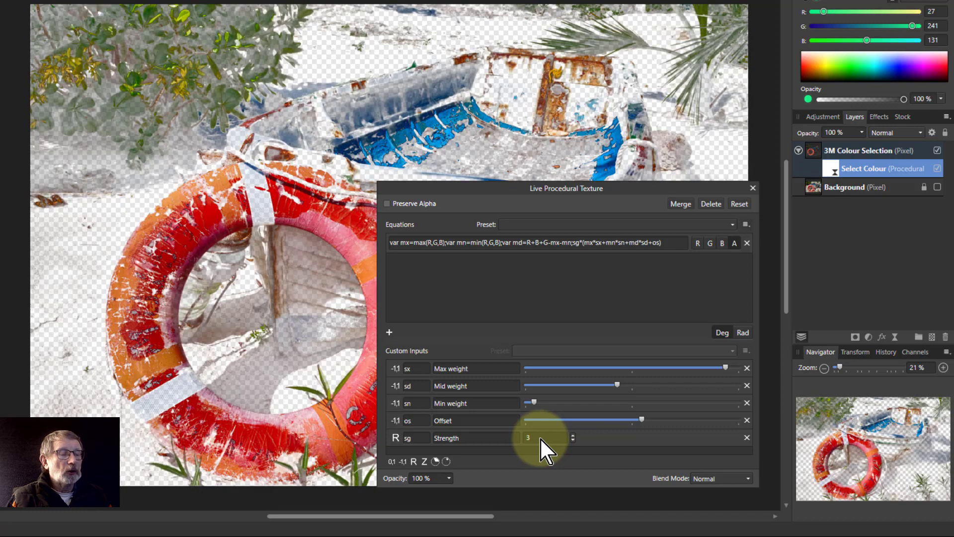
pyautogui.scroll(1, 539, 437)
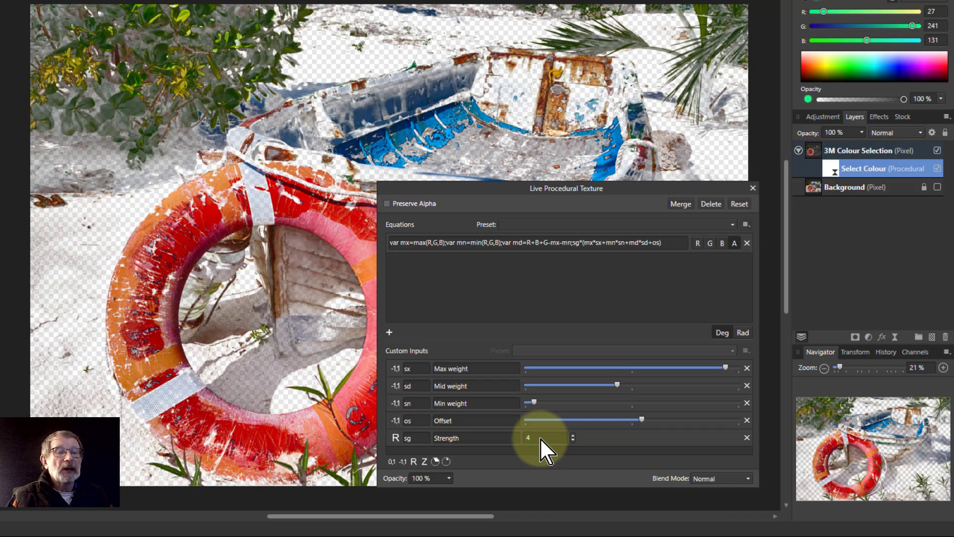
pyautogui.scroll(-1, 539, 437)
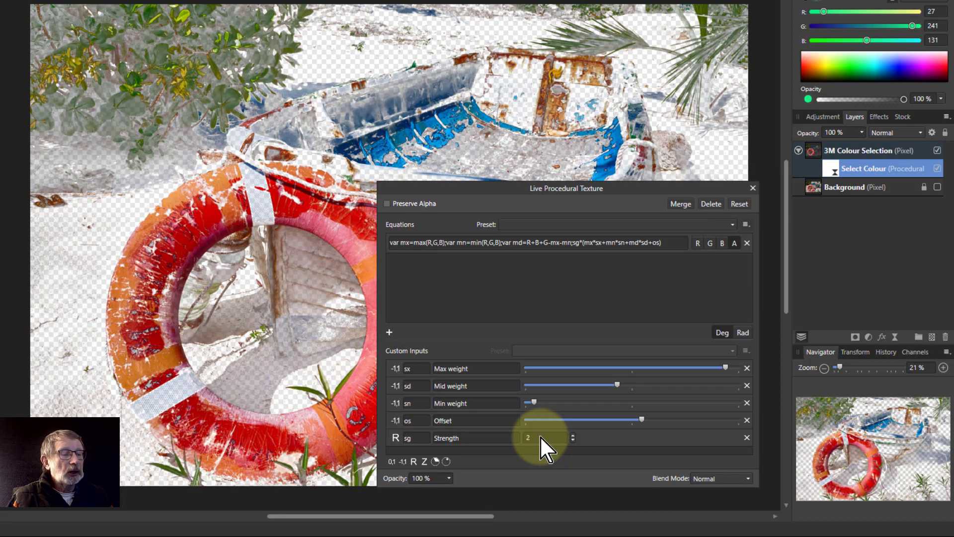
pyautogui.scroll(-1, 540, 437)
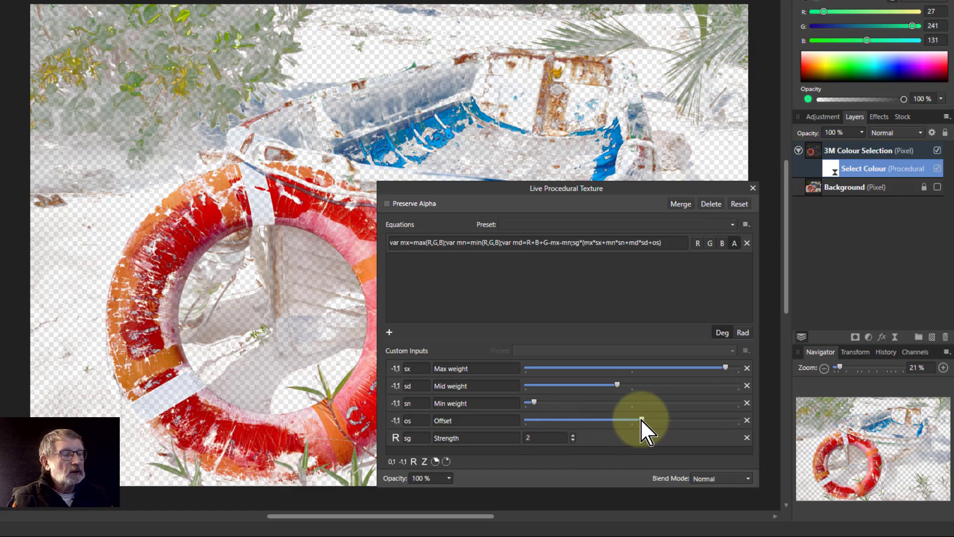
pyautogui.moveTo(641, 419); pyautogui.dragTo(632, 420)
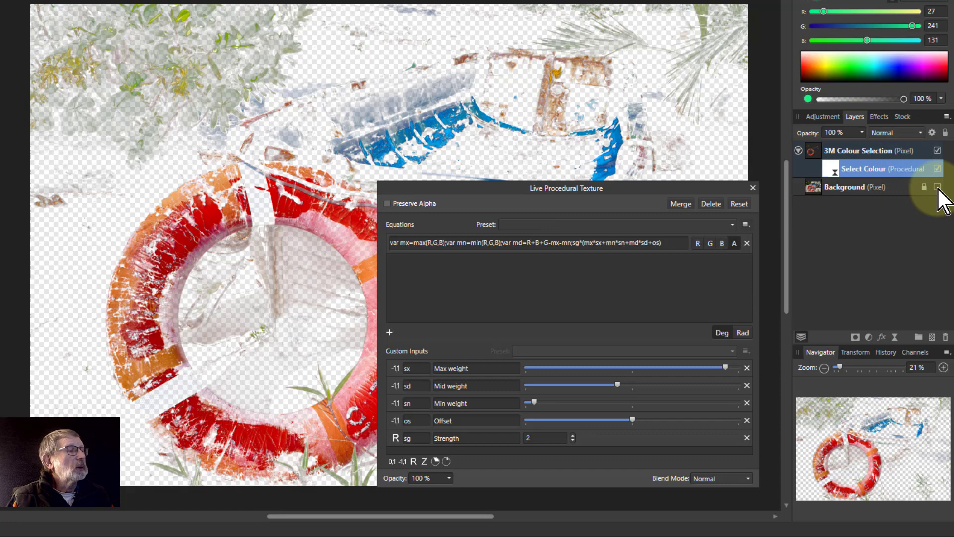
# Step: Add an HSL adjustment, nest it inside 3M Colour Selection, and try a saturation boost
pyautogui.click(825, 152)
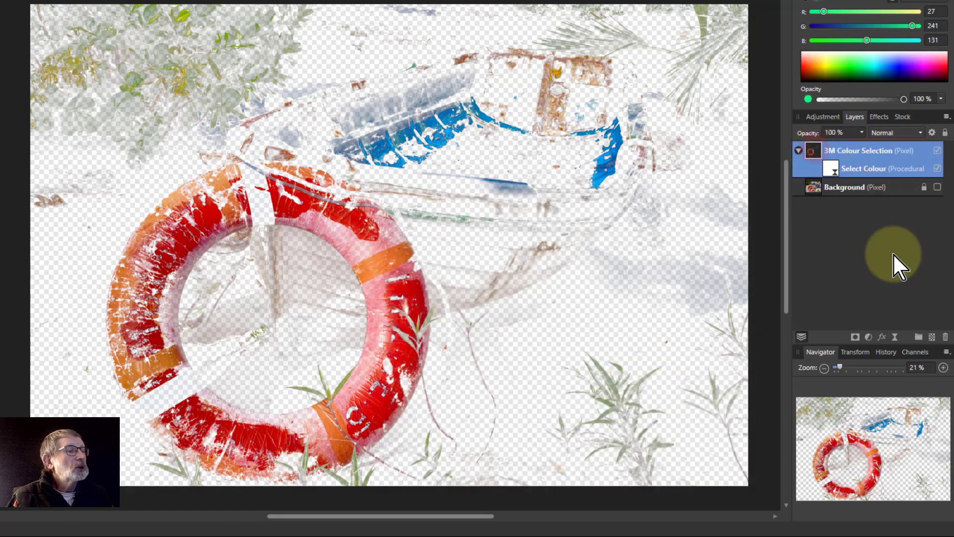
pyautogui.click(868, 337)
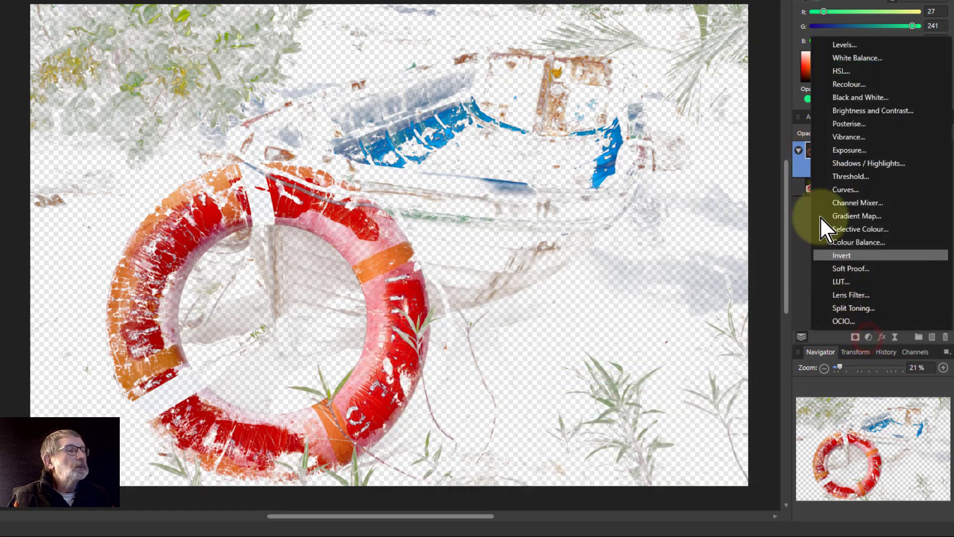
pyautogui.click(844, 71)
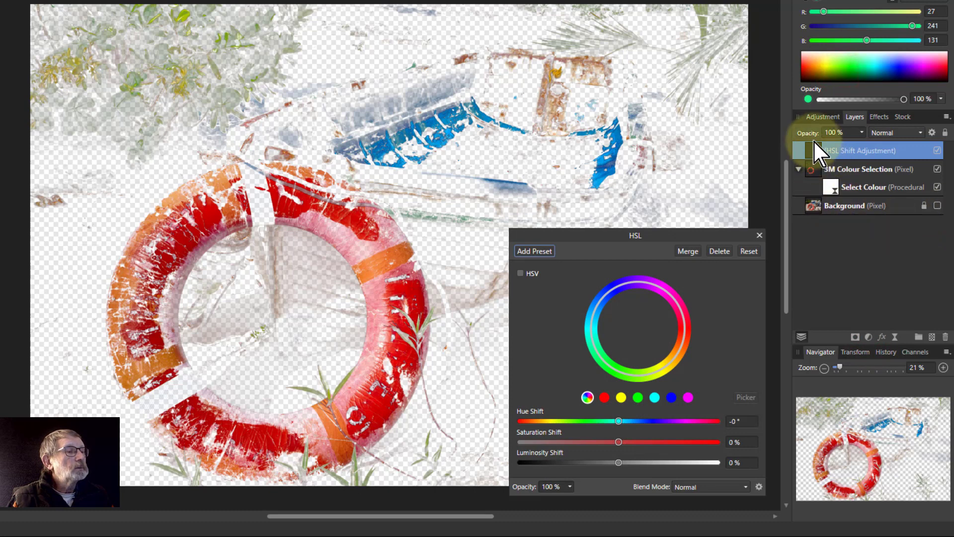
pyautogui.moveTo(817, 158); pyautogui.dragTo(818, 170)
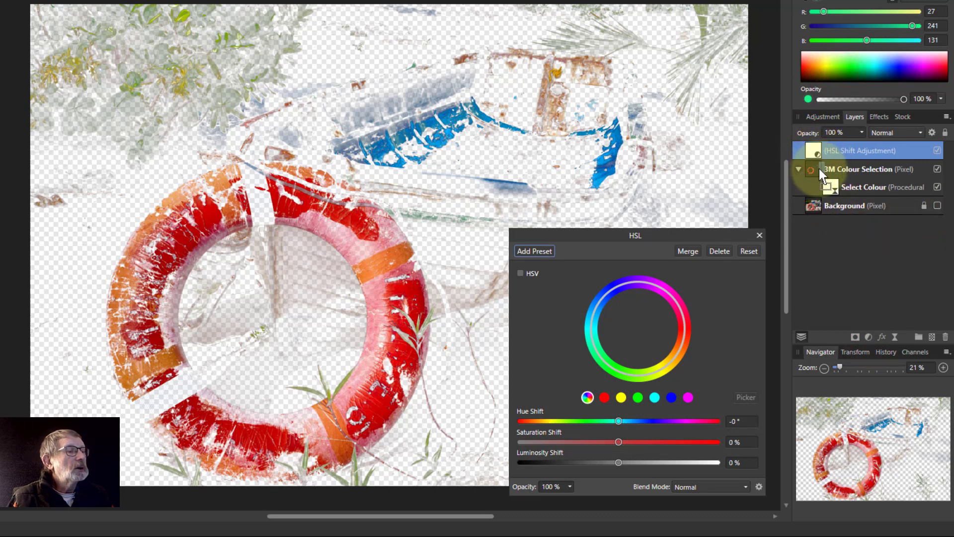
pyautogui.moveTo(819, 169); pyautogui.dragTo(820, 169)
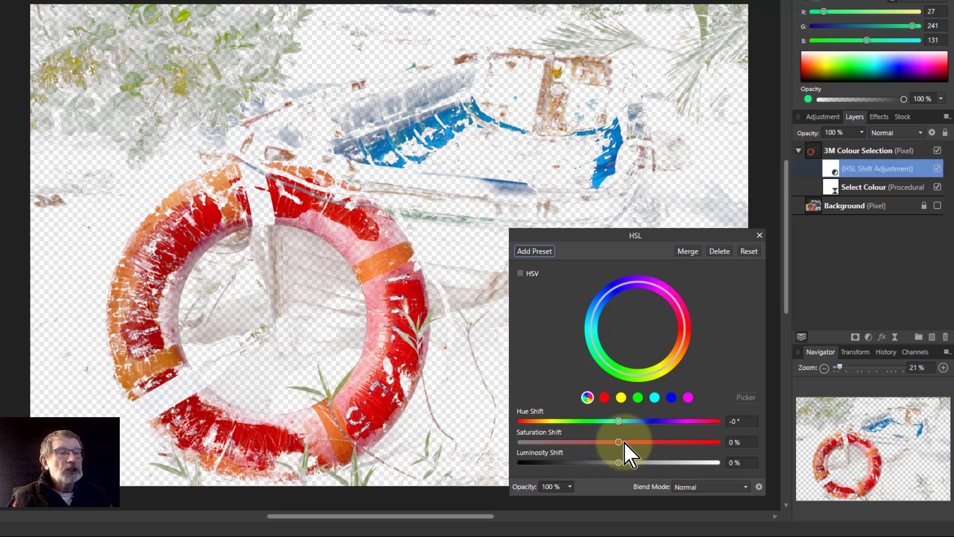
pyautogui.moveTo(618, 441)
pyautogui.mouseDown()
pyautogui.moveTo(714, 442)
pyautogui.moveTo(550, 451)
pyautogui.moveTo(618, 454)
pyautogui.mouseUp()
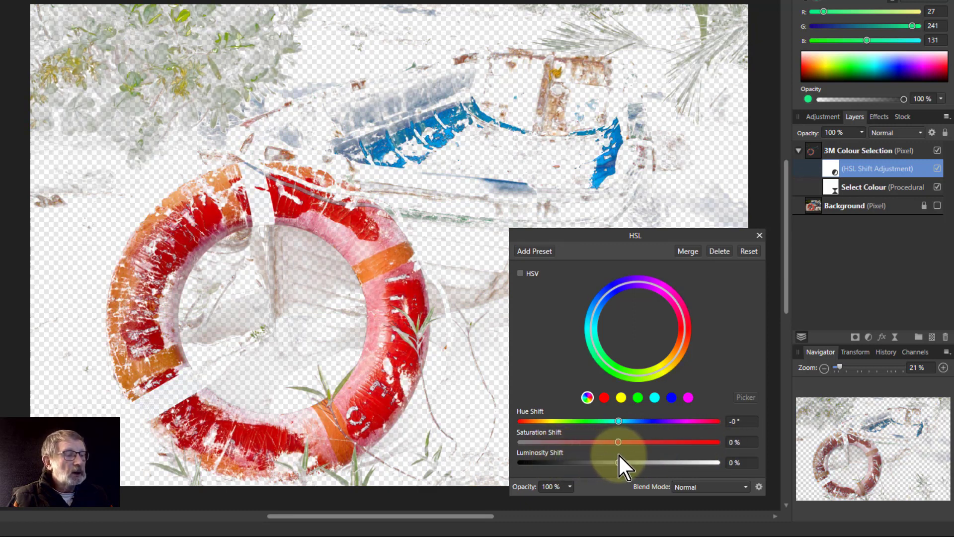
# Step: Show the Background, trial HSL saturation and luminosity shifts, then delete the HSL layer
pyautogui.click(937, 205)
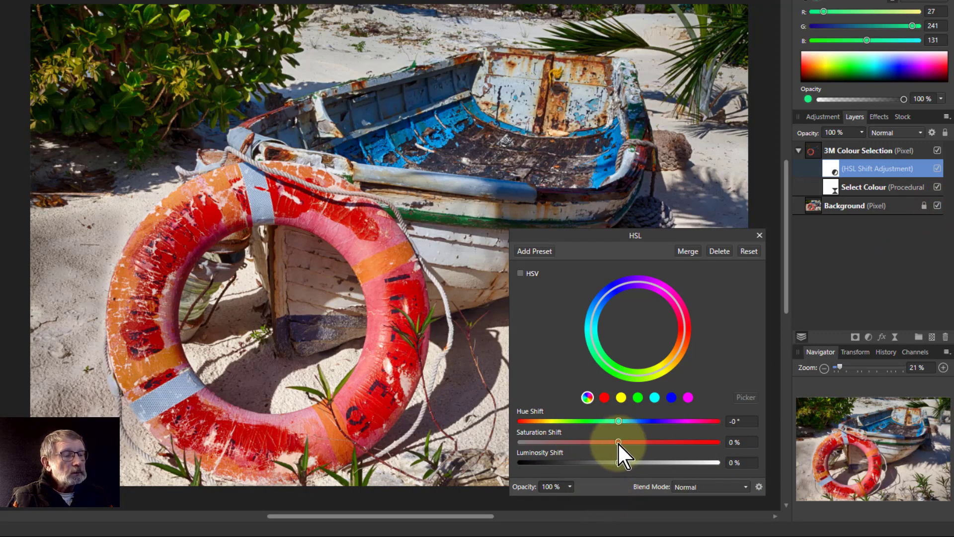
pyautogui.moveTo(618, 442); pyautogui.dragTo(663, 443)
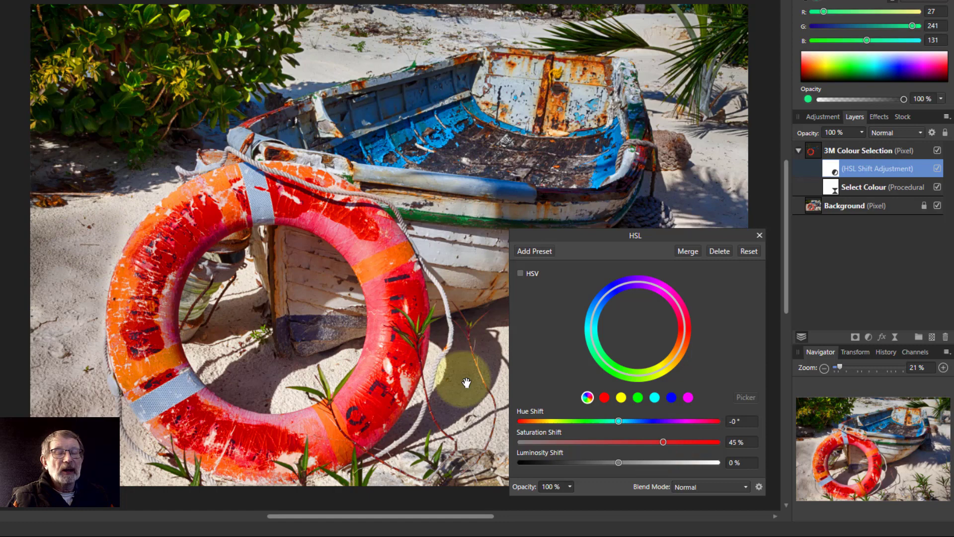
pyautogui.moveTo(662, 441); pyautogui.dragTo(572, 451)
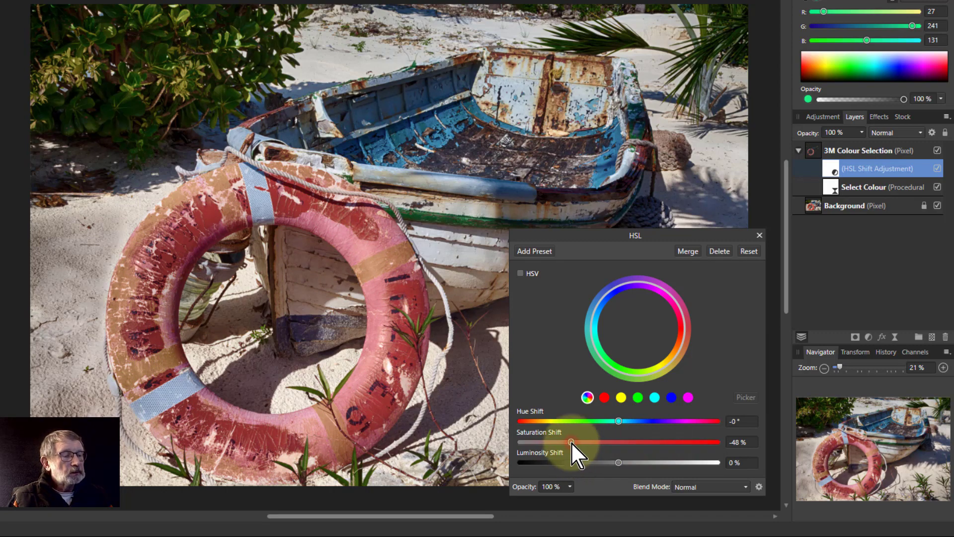
pyautogui.doubleClick(571, 441)
pyautogui.moveTo(618, 461)
pyautogui.mouseDown()
pyautogui.moveTo(680, 461)
pyautogui.moveTo(566, 464)
pyautogui.moveTo(618, 473)
pyautogui.mouseUp()
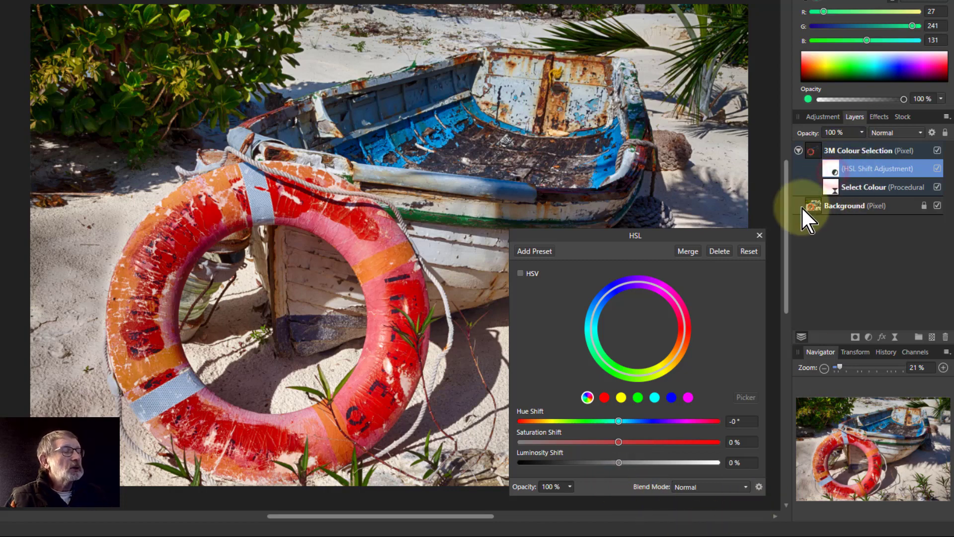
pyautogui.press('Delete')
# Step: Reset the Select Colour Min and Max weight sliders to centre
pyautogui.doubleClick(834, 167)
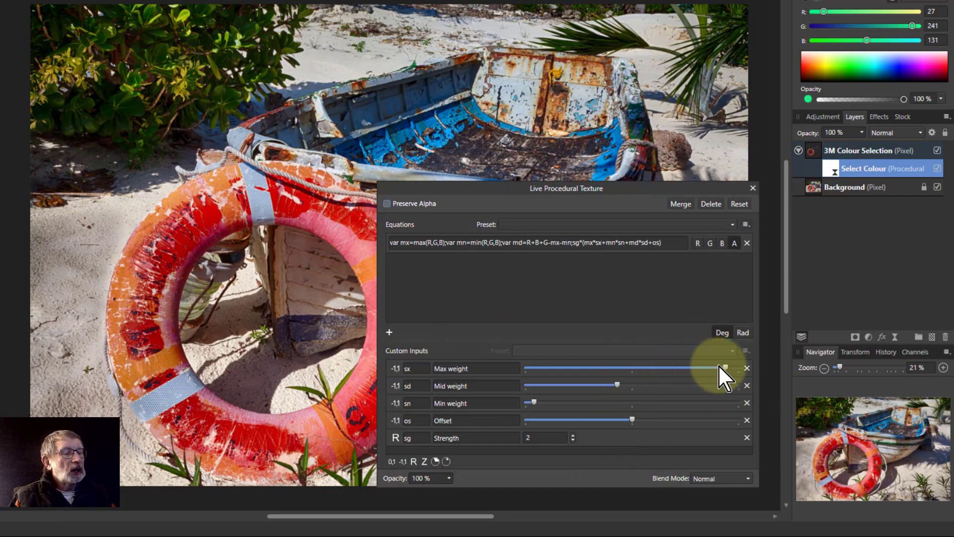
pyautogui.click(616, 384)
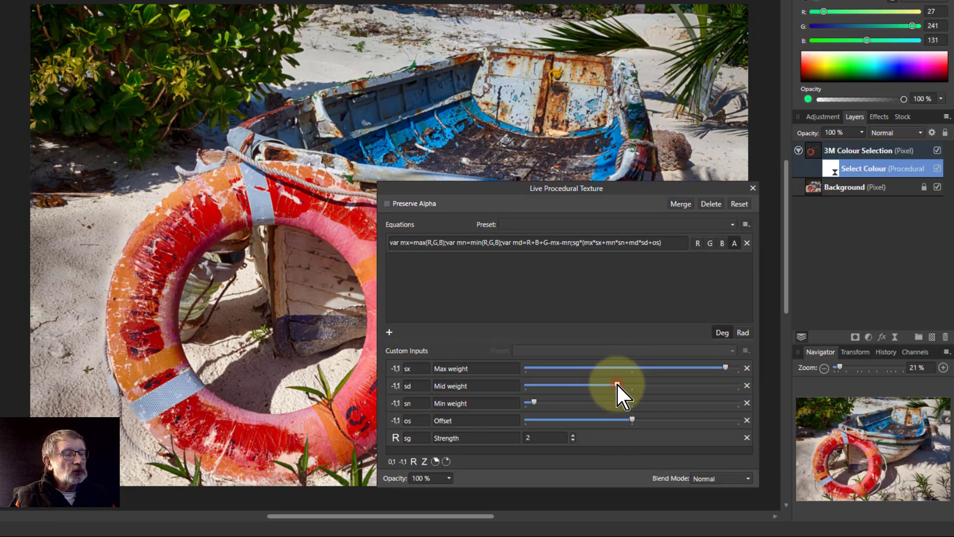
pyautogui.doubleClick(533, 402)
pyautogui.doubleClick(725, 366)
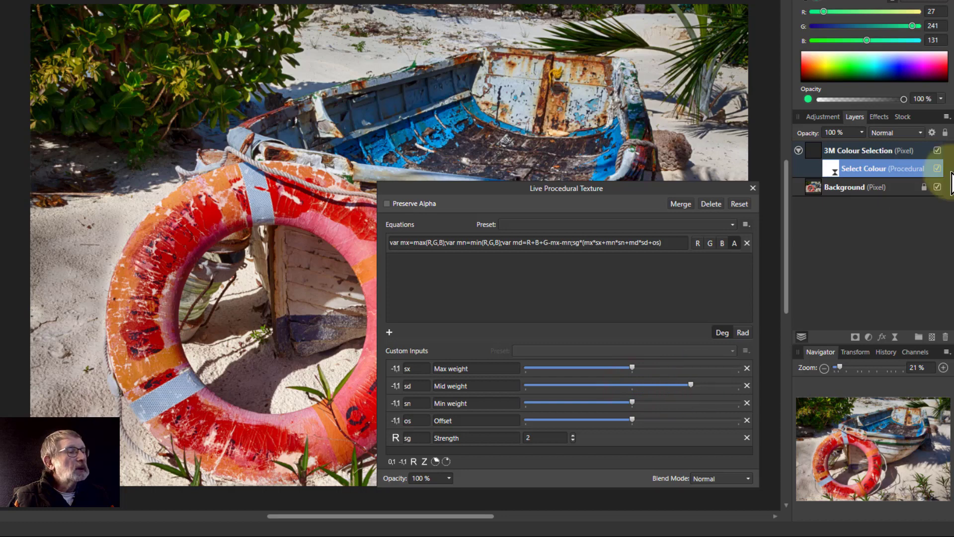
# Step: Hide the Background, max out Mid and Min weights, minimise Max weight, and raise Offset slightly
pyautogui.click(937, 187)
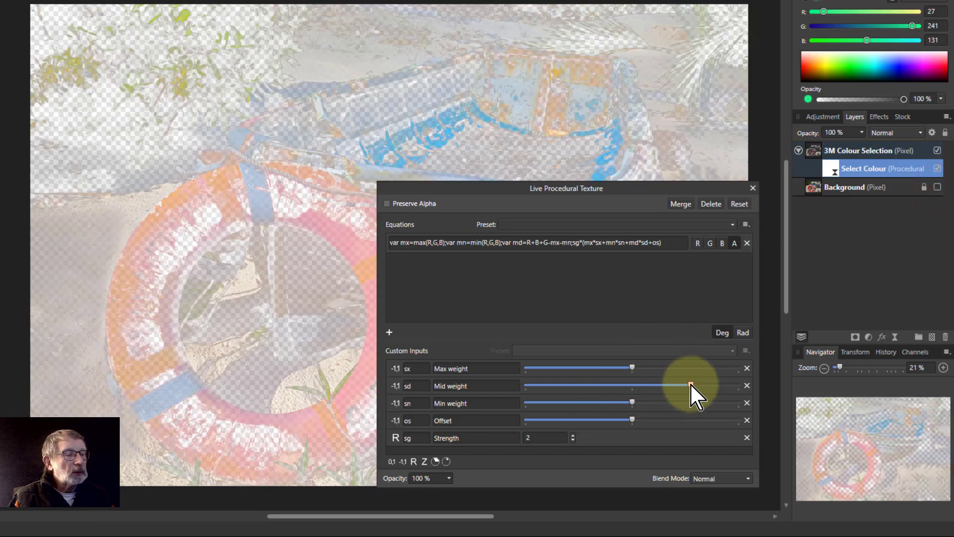
pyautogui.moveTo(689, 383); pyautogui.dragTo(764, 379)
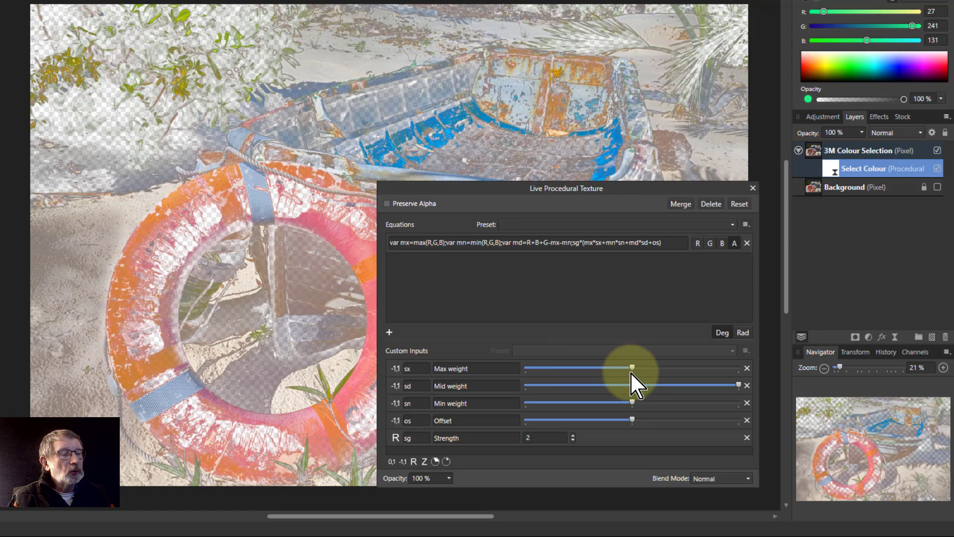
pyautogui.moveTo(632, 368); pyautogui.dragTo(740, 398)
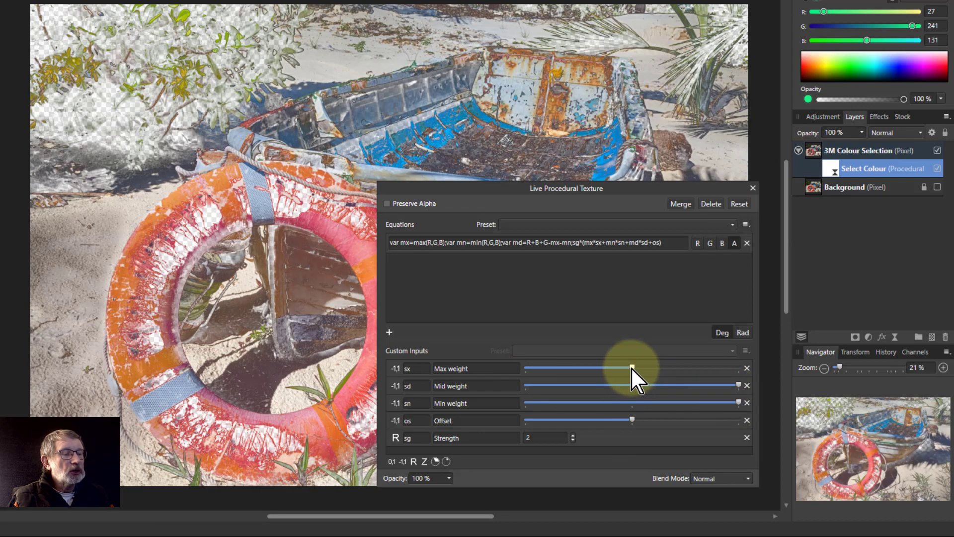
pyautogui.moveTo(630, 366); pyautogui.dragTo(523, 368)
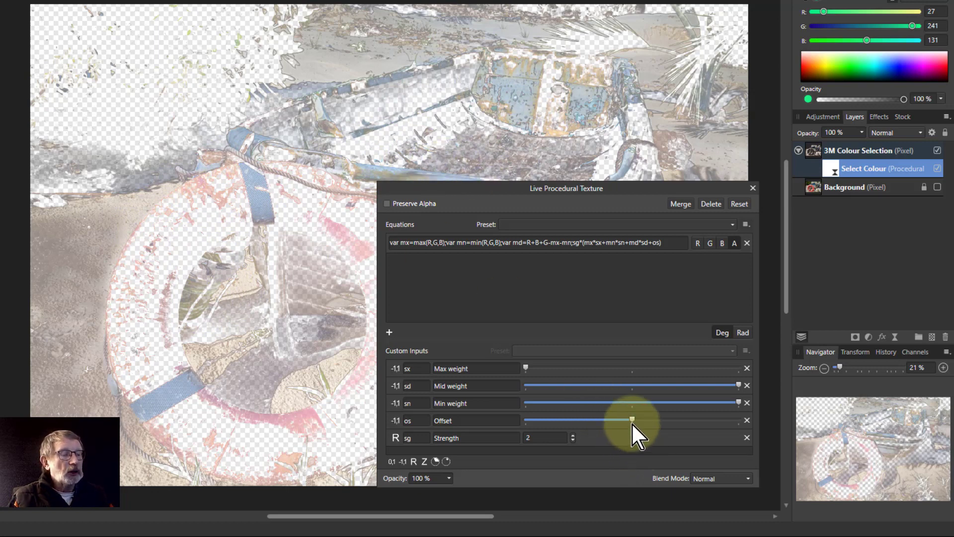
pyautogui.moveTo(632, 424); pyautogui.dragTo(650, 420)
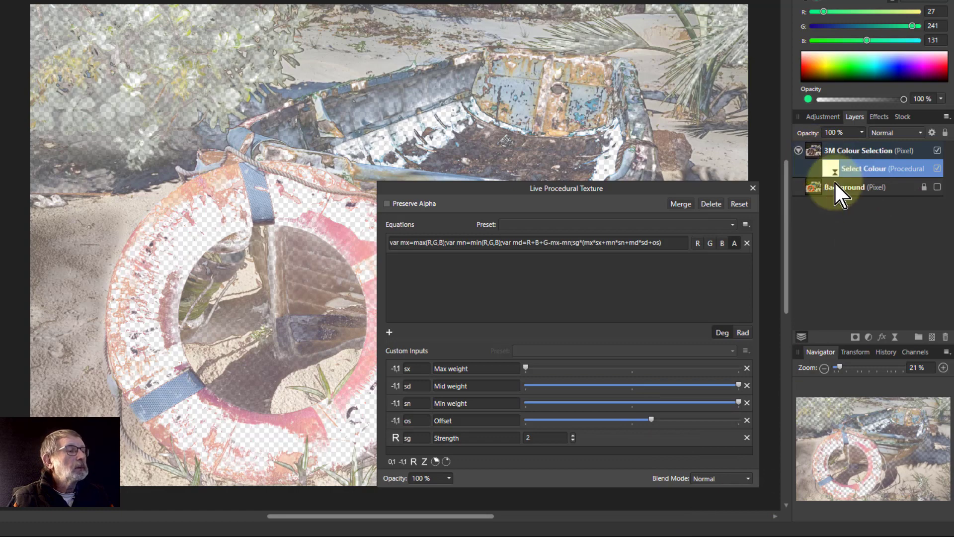
# Step: Add a new HSL adjustment nested in 3M Colour Selection and test a saturation boost
pyautogui.click(867, 338)
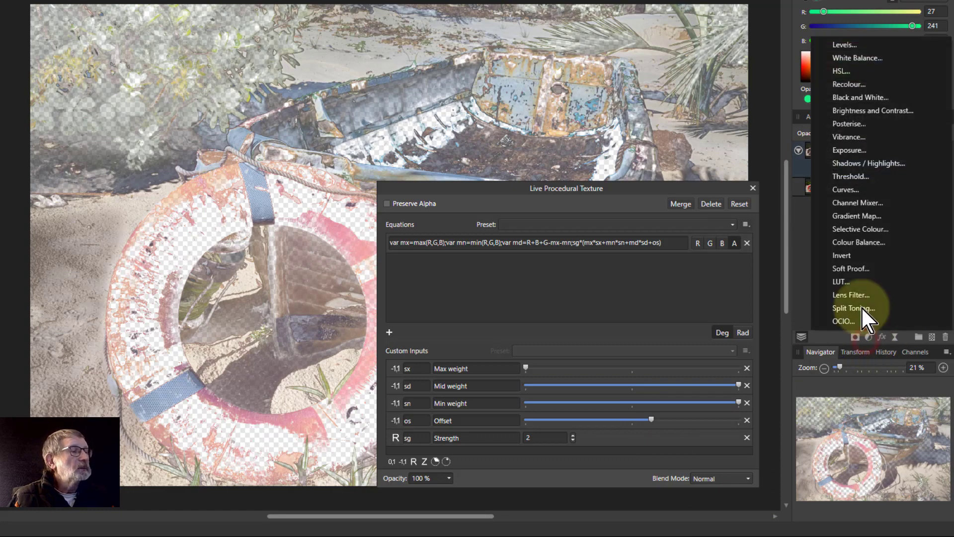
pyautogui.click(843, 71)
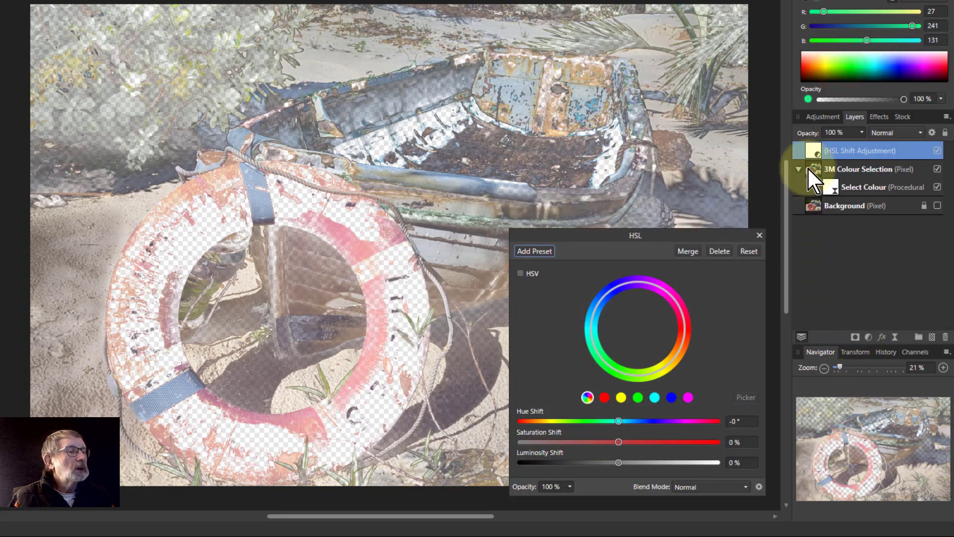
pyautogui.moveTo(815, 158); pyautogui.dragTo(817, 168)
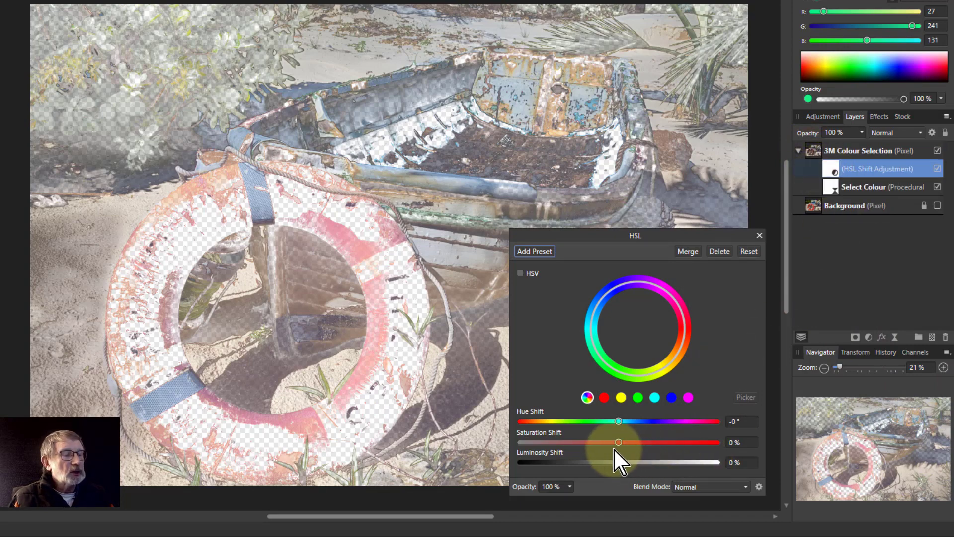
pyautogui.moveTo(618, 441); pyautogui.dragTo(619, 461)
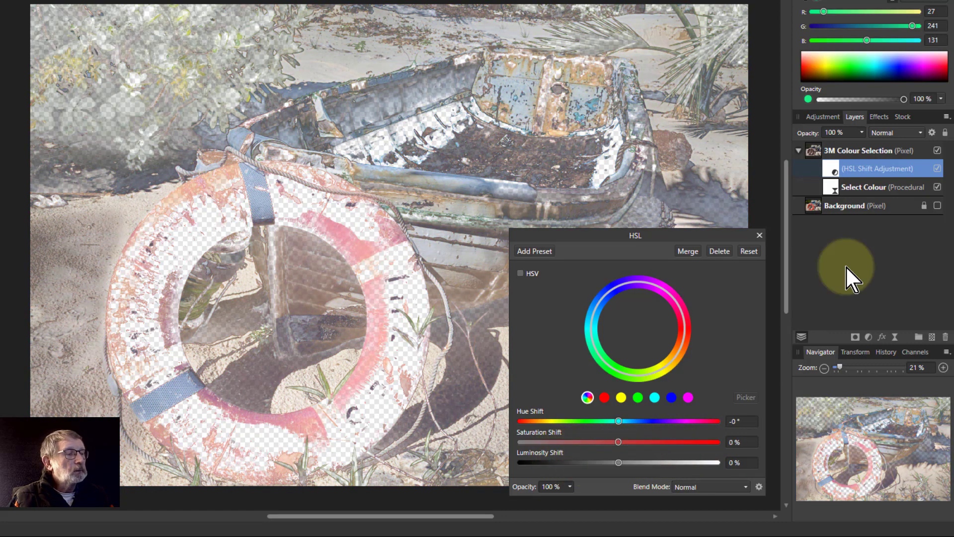
# Step: Show the Background and set the HSL to Saturation Shift 2% and Luminosity Shift 55%
pyautogui.click(937, 205)
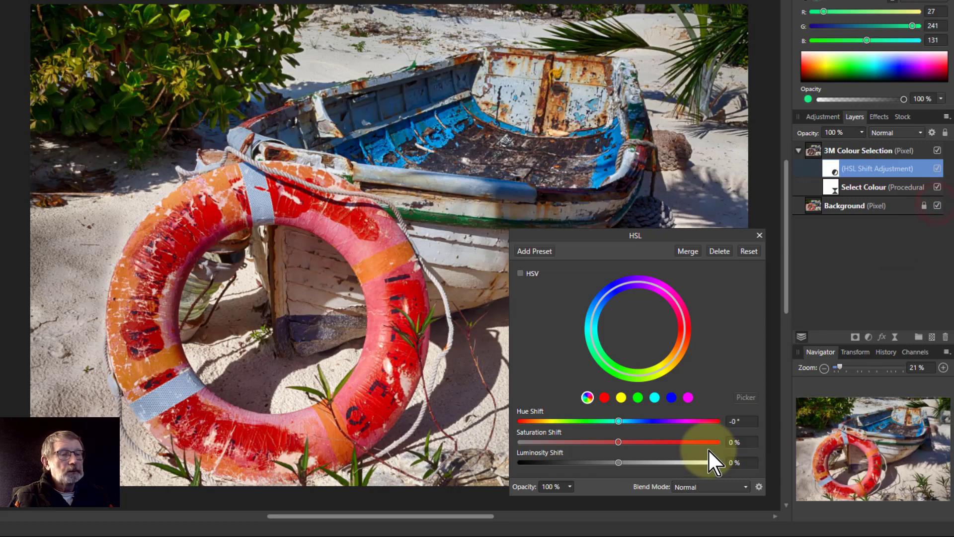
pyautogui.moveTo(616, 442); pyautogui.dragTo(681, 457)
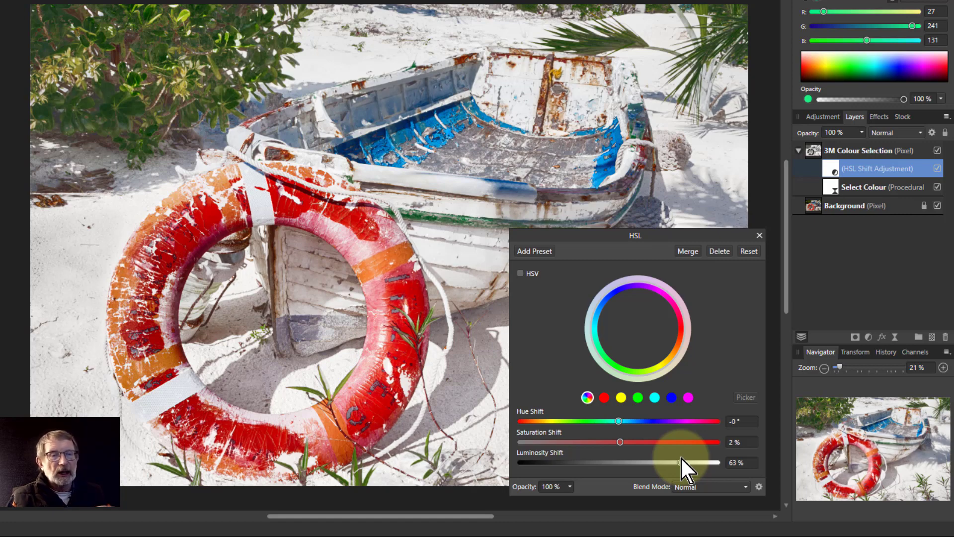
pyautogui.moveTo(681, 457); pyautogui.dragTo(735, 469)
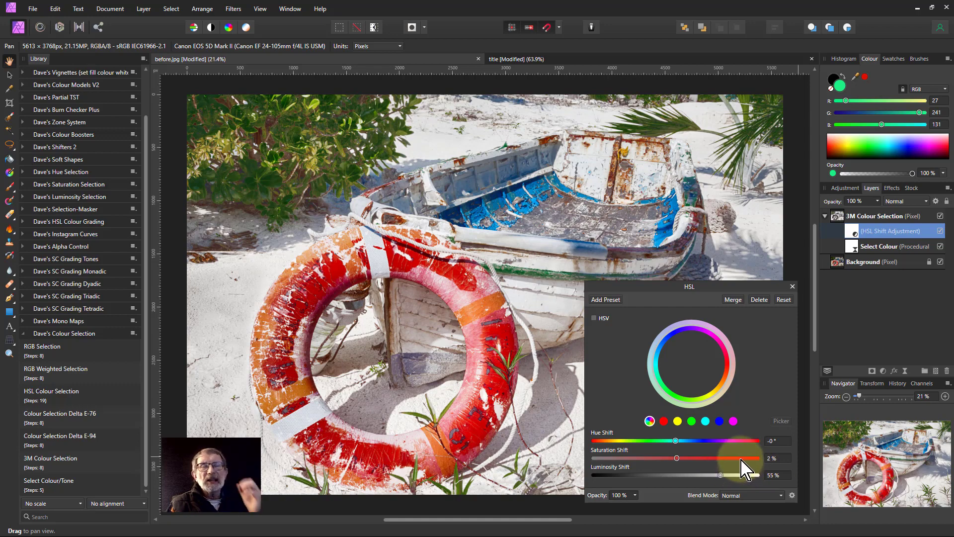